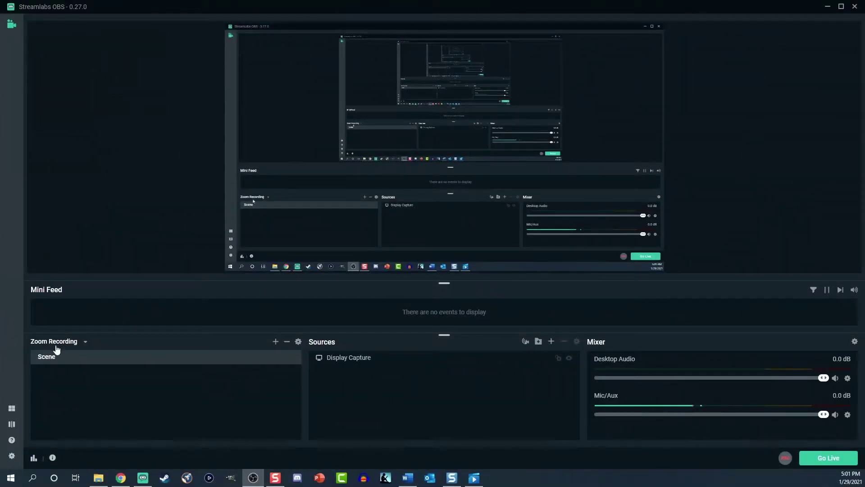
# - Create the 'My recordings' scene collection from Manage All and switch to it
pyautogui.click(56, 344)
pyautogui.click(50, 378)
pyautogui.click(546, 84)
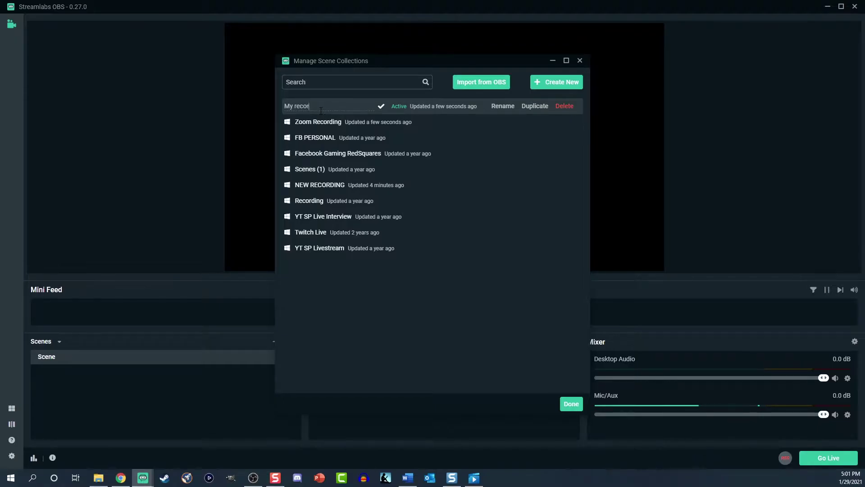
pyautogui.press('Return')
pyautogui.click(571, 404)
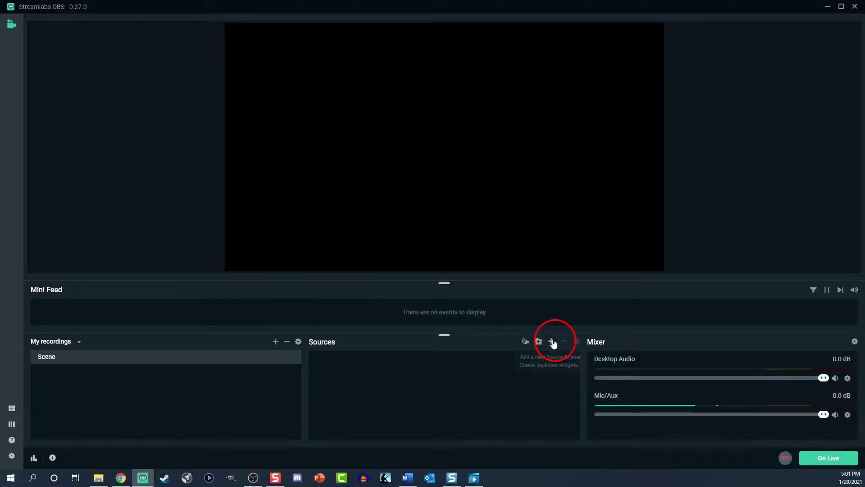
# - Add a Video Capture Device source to the scene
pyautogui.click(552, 343)
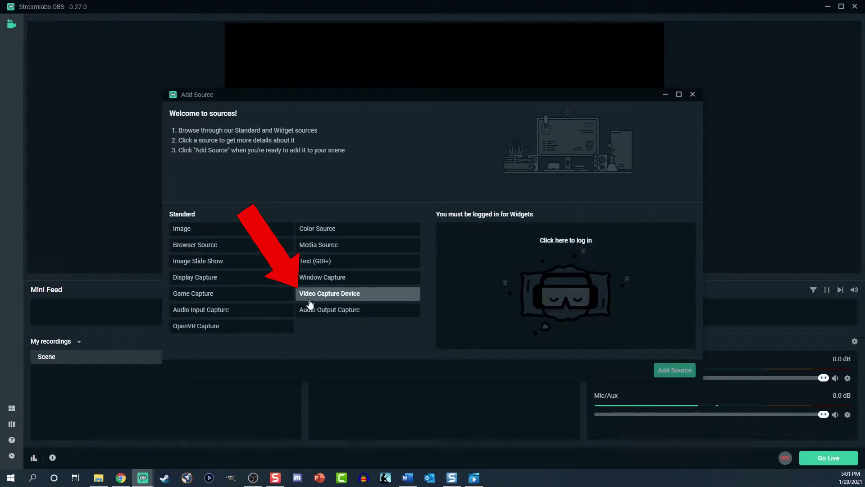
pyautogui.click(309, 299)
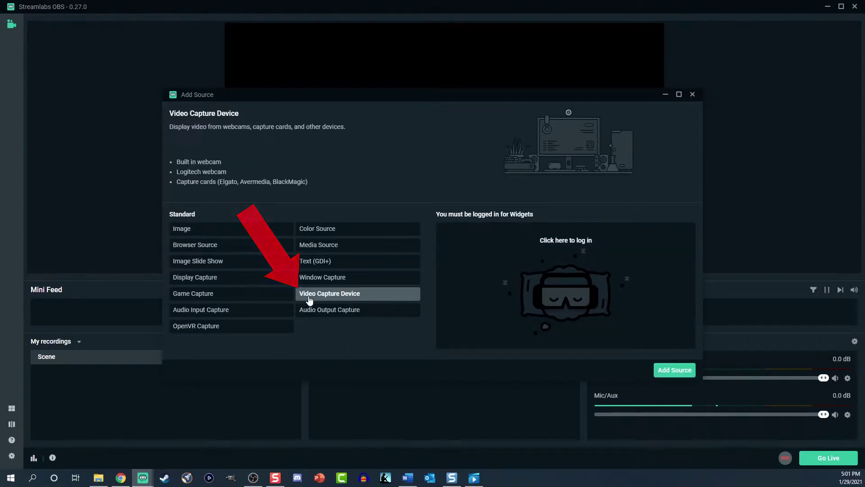
pyautogui.click(674, 370)
pyautogui.click(554, 300)
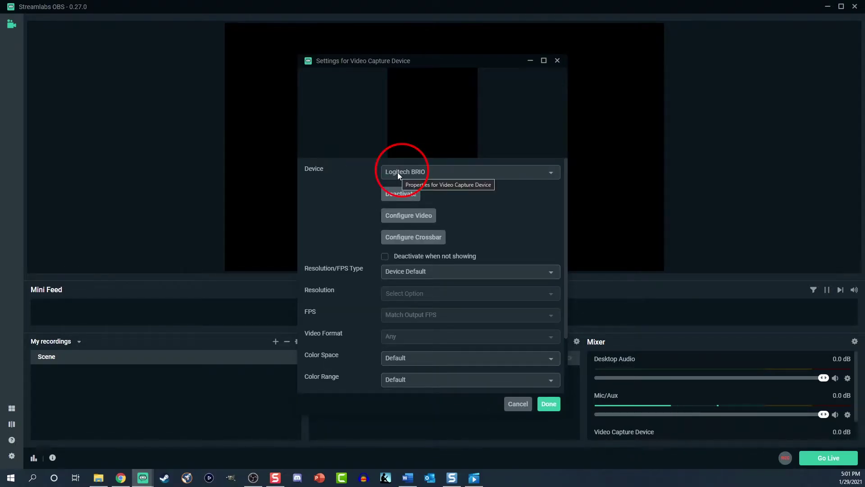
# - Select the Cam Link 4K device and set Resolution/FPS Type to Custom 1920x1080
pyautogui.click(398, 172)
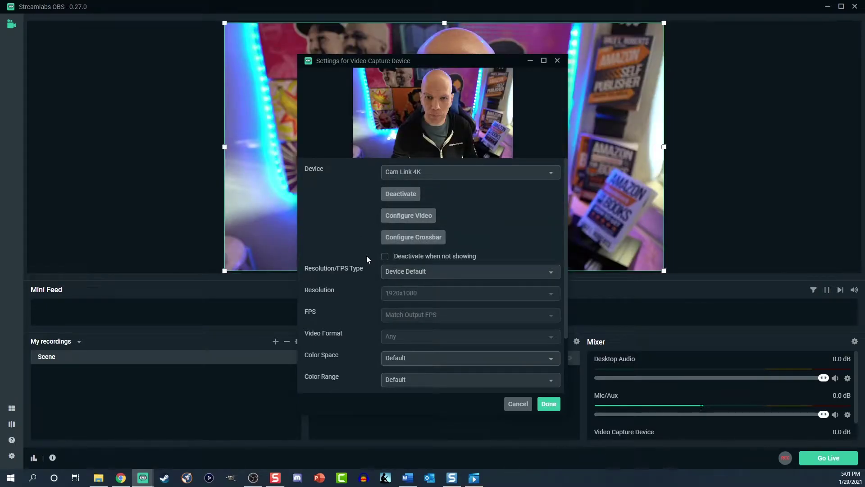
pyautogui.click(406, 224)
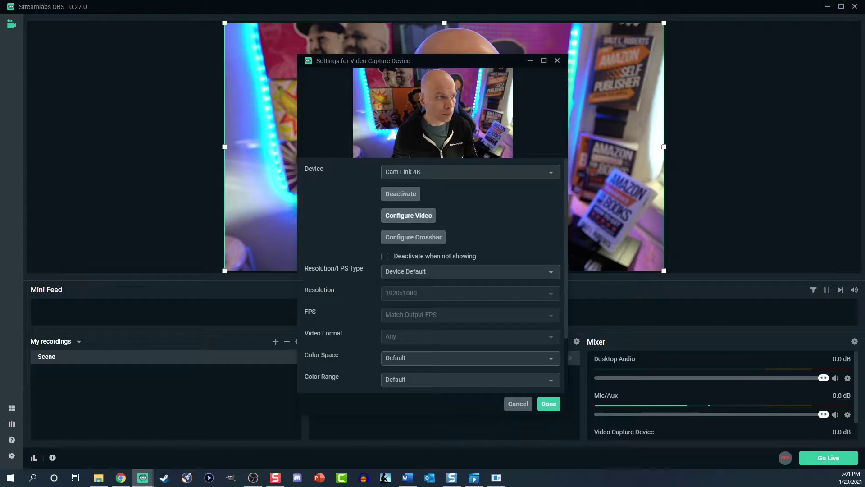
pyautogui.moveTo(184, 118); pyautogui.dragTo(209, 107)
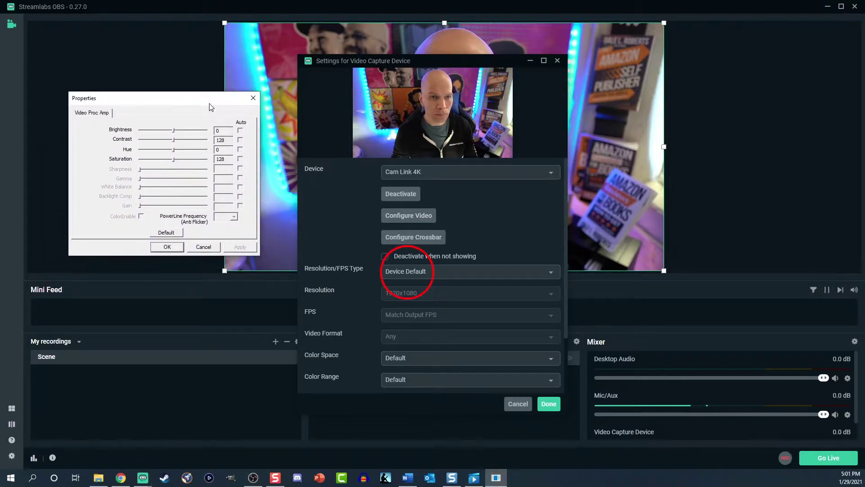
pyautogui.click(168, 247)
pyautogui.click(398, 272)
pyautogui.click(397, 255)
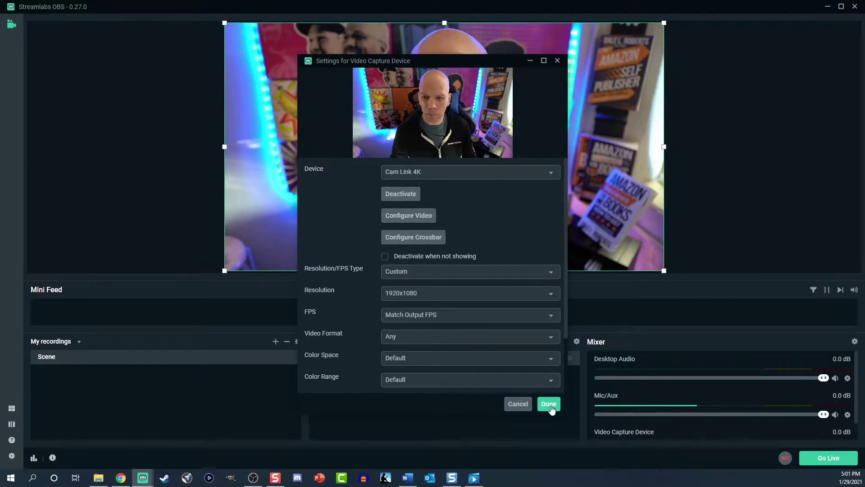
pyautogui.click(548, 404)
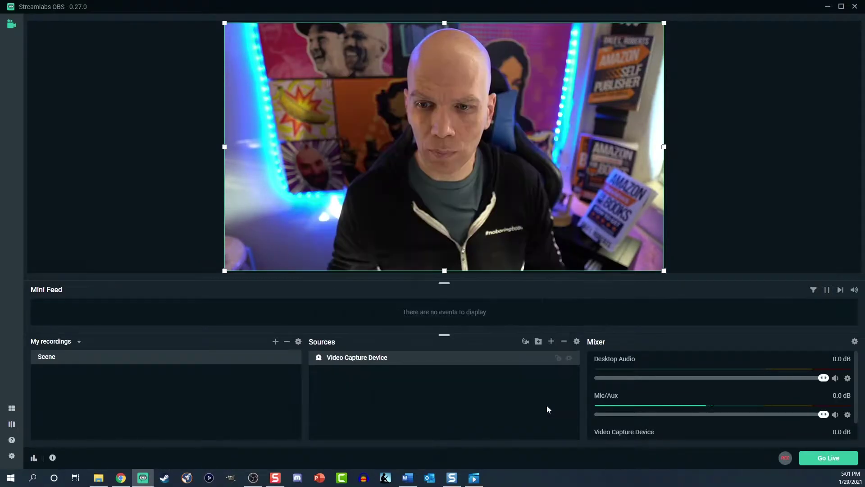
# - Set the Mic/Aux device in its properties to Microphone (H6)
pyautogui.click(848, 415)
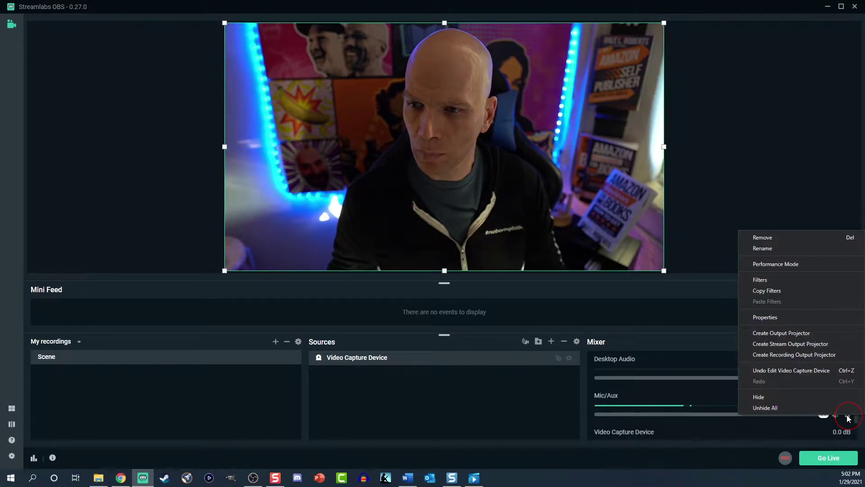
pyautogui.click(775, 316)
pyautogui.click(480, 173)
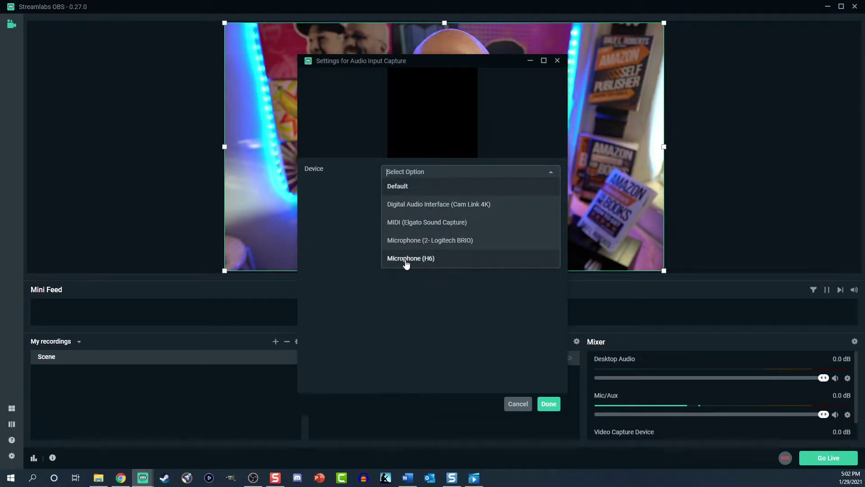
pyautogui.click(411, 259)
pyautogui.click(548, 404)
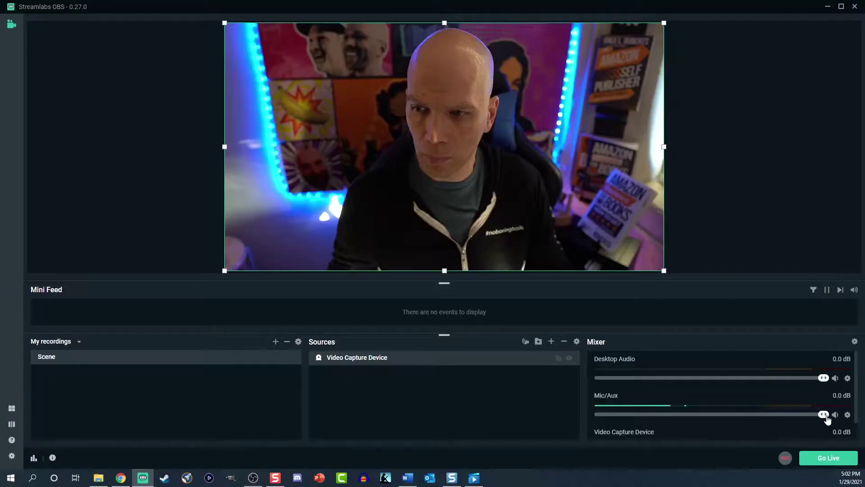
# - Nudge the Mic/Aux mixer slider down to about -0.4 dB
pyautogui.moveTo(828, 419)
pyautogui.mouseDown()
pyautogui.moveTo(791, 418)
pyautogui.moveTo(811, 418)
pyautogui.mouseUp()
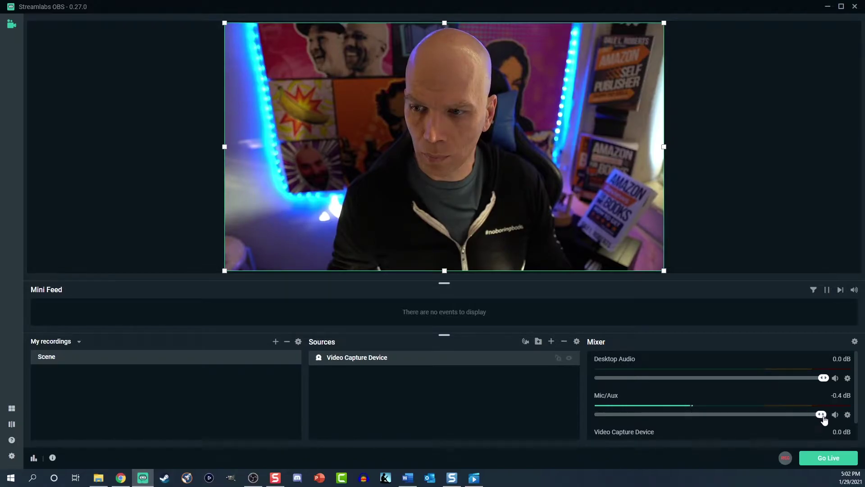
pyautogui.click(850, 417)
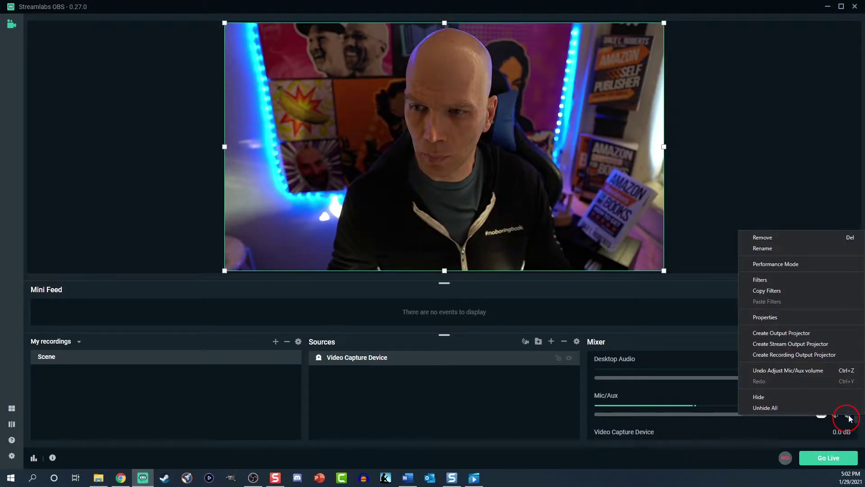
# - Add a Gain filter to Mic/Aux and raise its gain to 6.9 dB
pyautogui.click(762, 280)
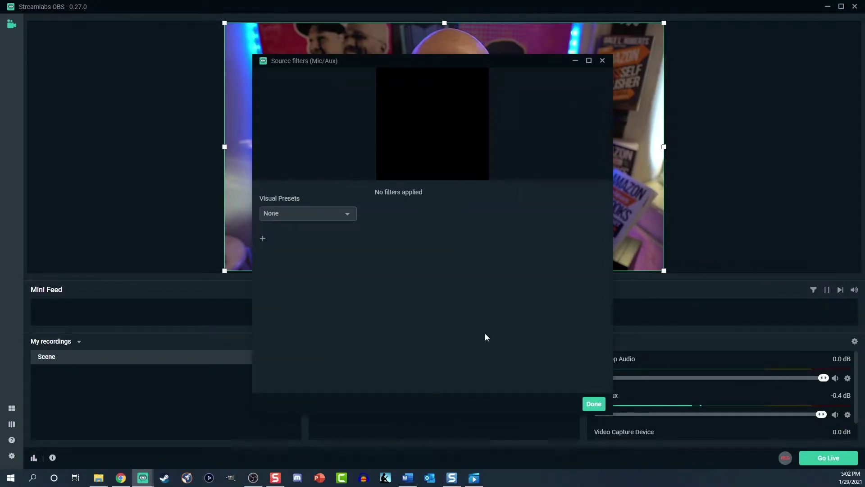
pyautogui.click(263, 239)
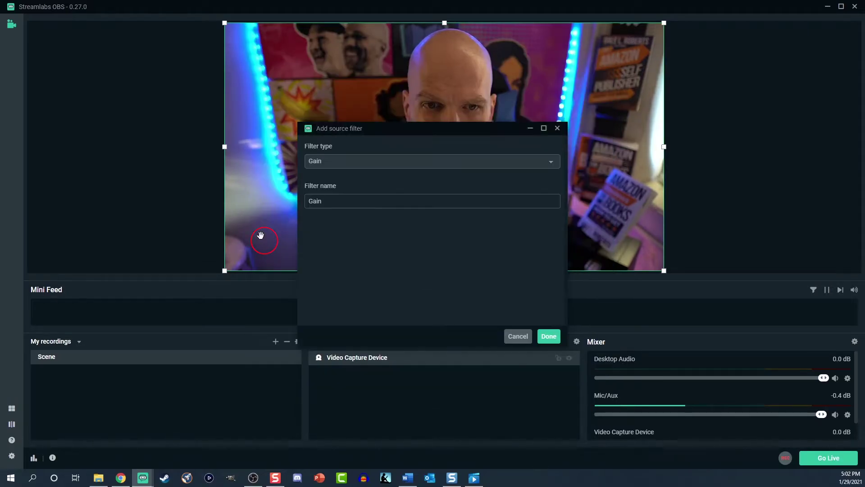
pyautogui.click(415, 161)
pyautogui.click(415, 176)
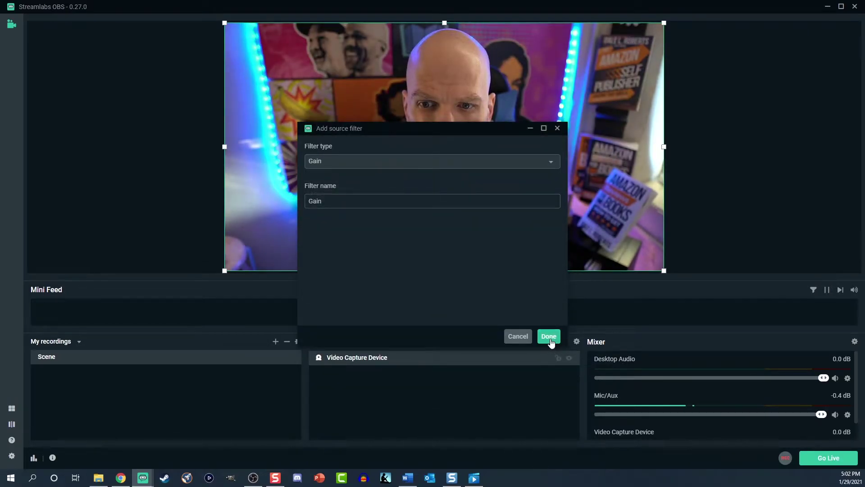
pyautogui.click(549, 337)
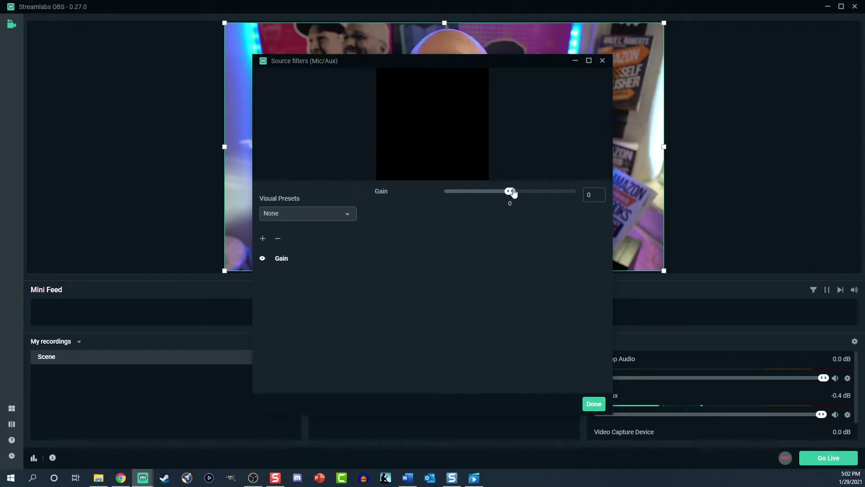
pyautogui.moveTo(518, 193); pyautogui.dragTo(525, 195)
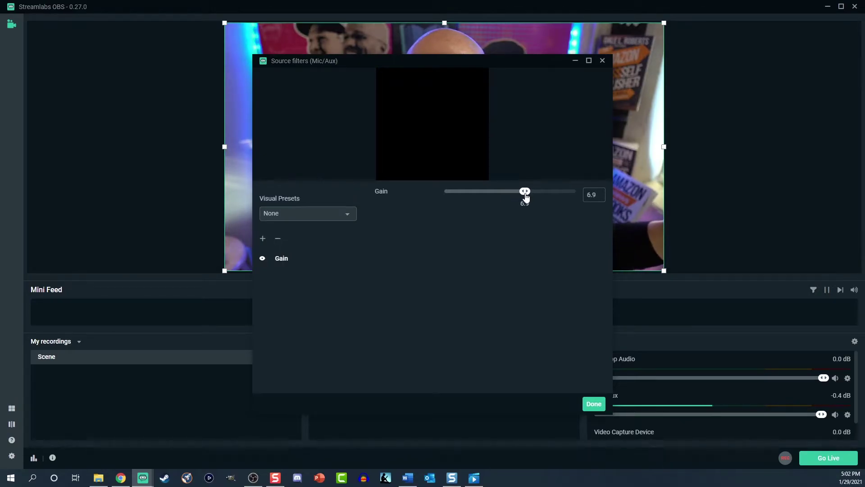
pyautogui.click(593, 405)
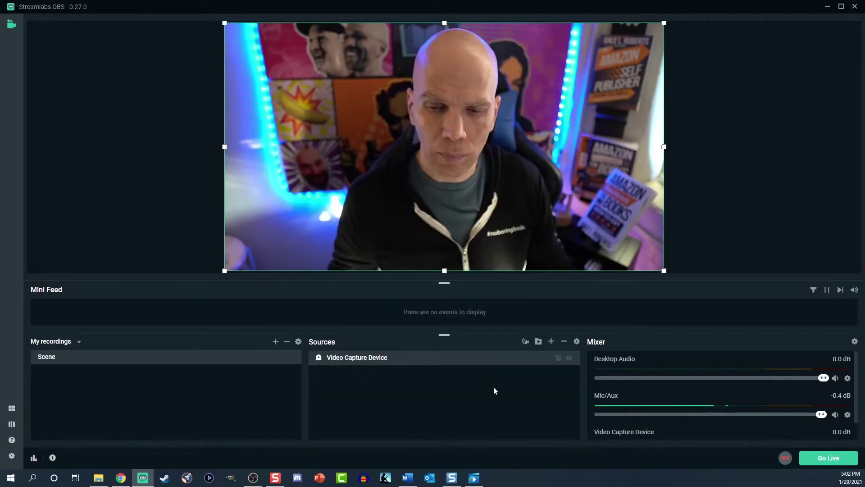
# - Add a Noise Gate filter to Mic/Aux at default -32/-26 thresholds
pyautogui.click(848, 414)
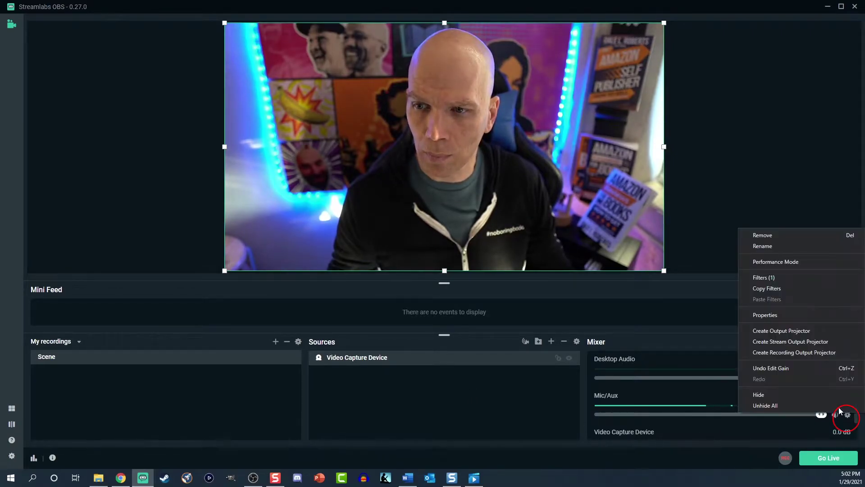
pyautogui.click(765, 278)
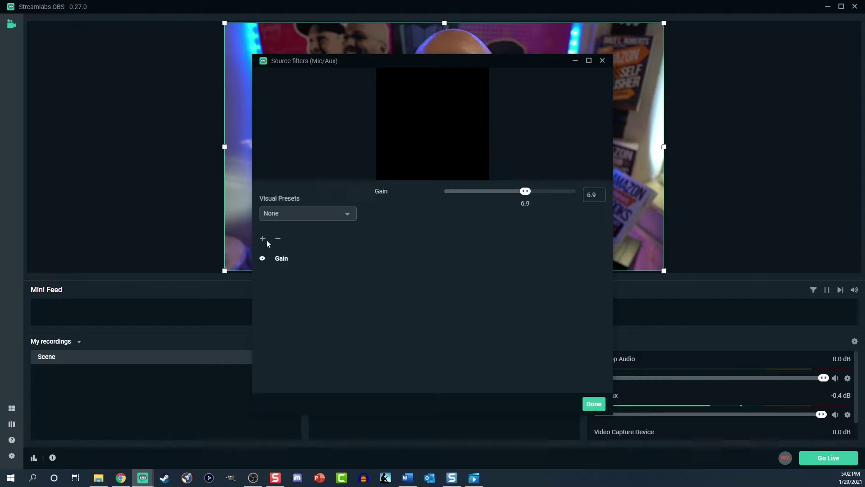
pyautogui.click(263, 239)
pyautogui.click(322, 156)
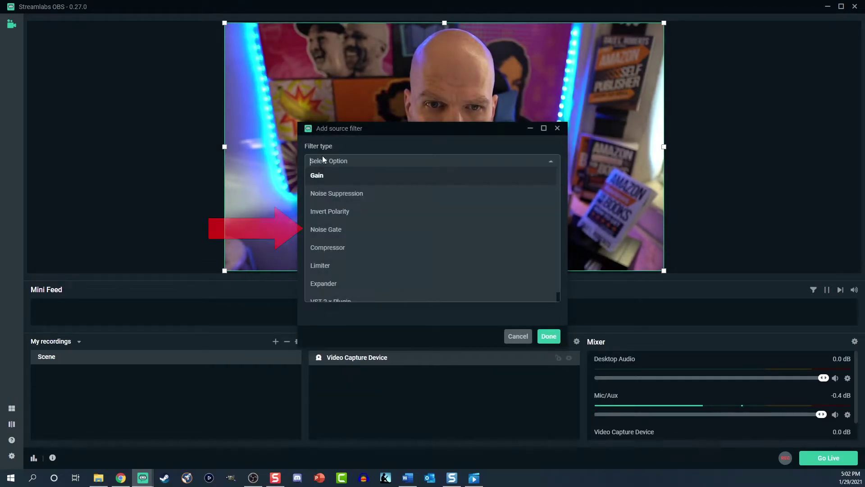
pyautogui.click(324, 230)
pyautogui.click(549, 337)
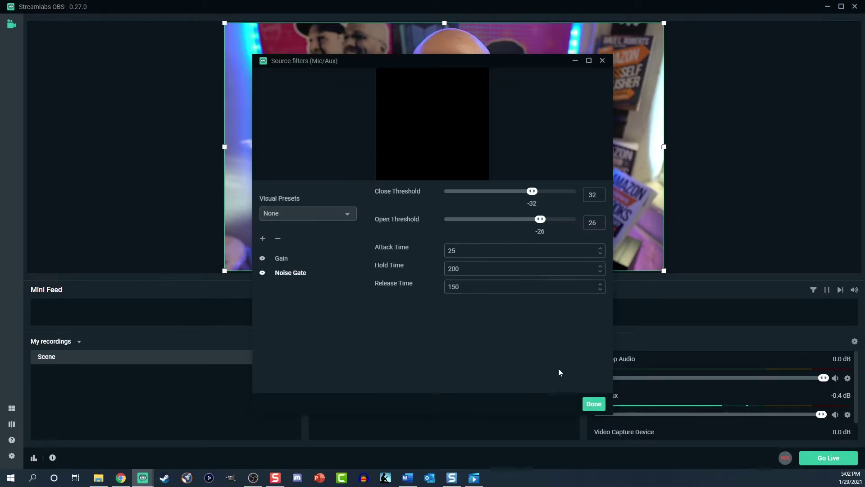
pyautogui.click(587, 403)
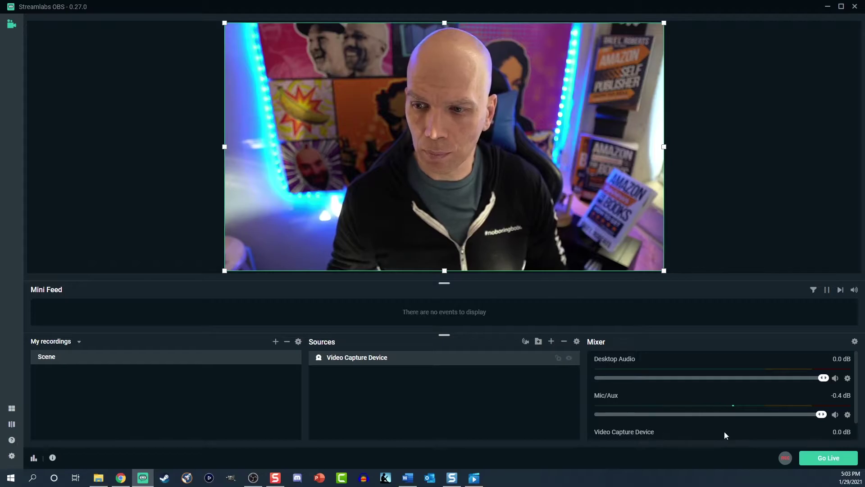
# - In Video settings, keep output resolution at 1920x1080 and set Common FPS to 60
pyautogui.click(12, 456)
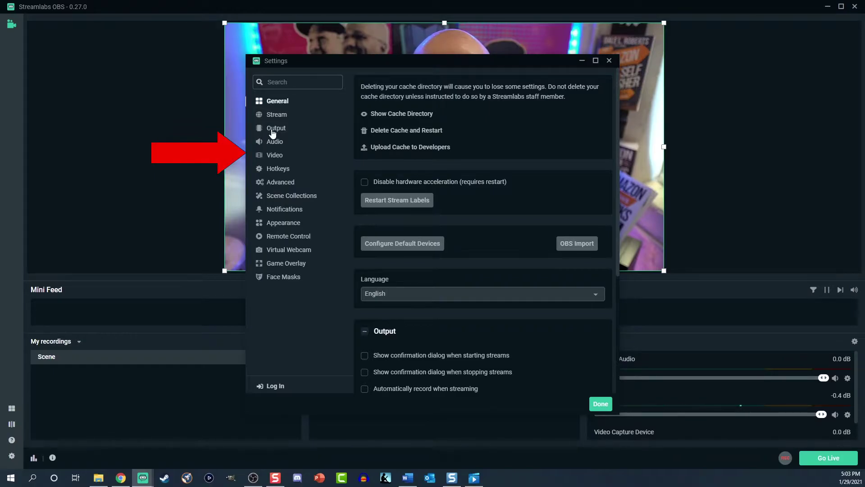
pyautogui.click(276, 156)
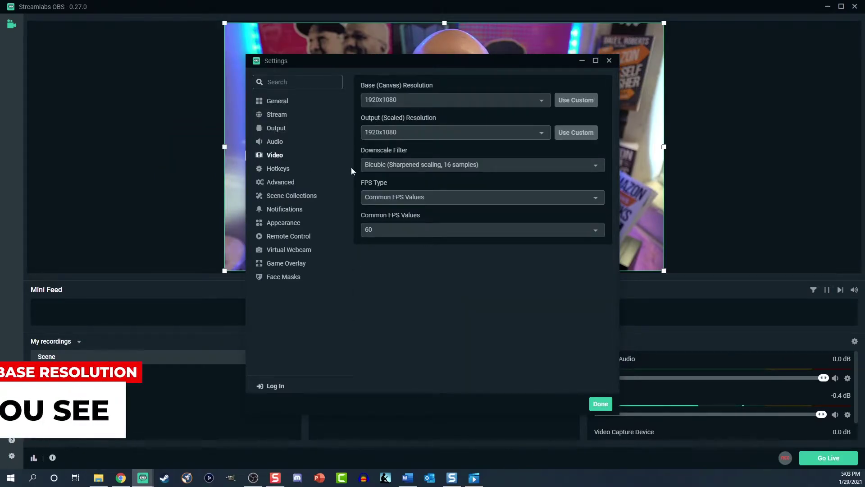
pyautogui.click(540, 137)
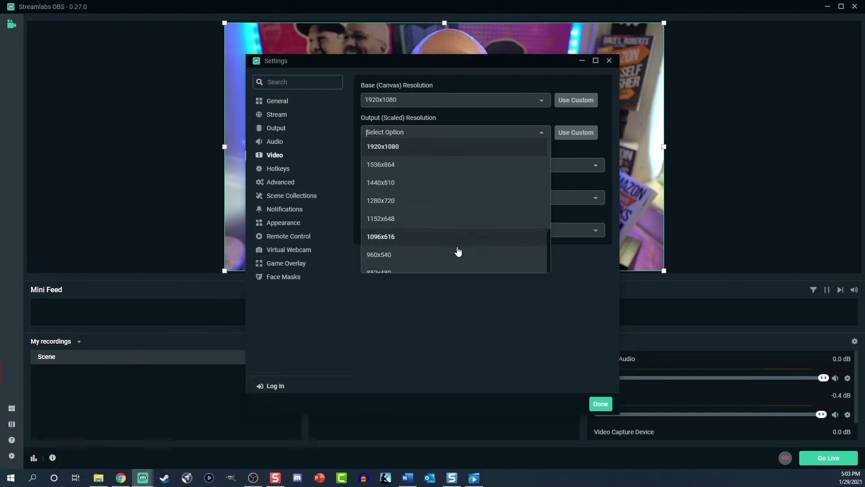
pyautogui.click(440, 155)
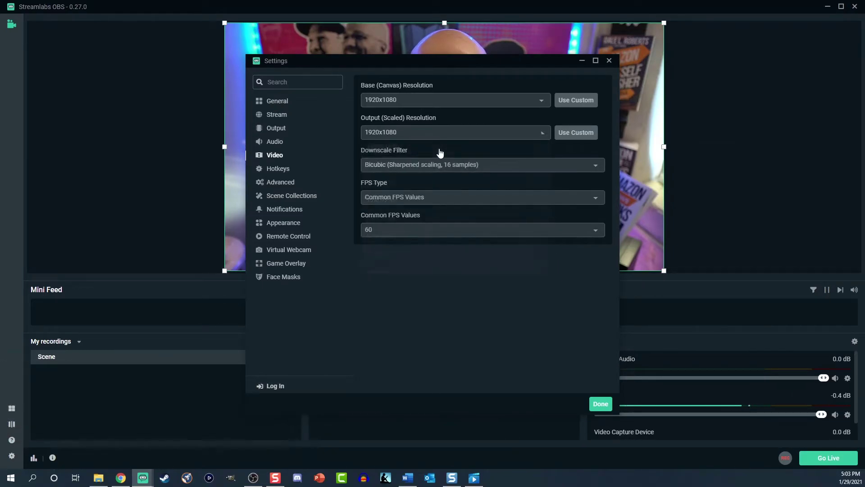
pyautogui.click(416, 229)
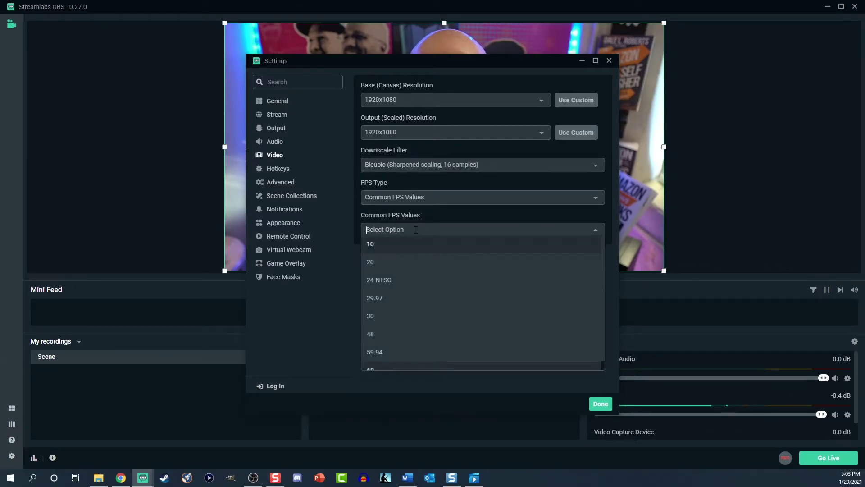
pyautogui.click(394, 321)
pyautogui.click(382, 234)
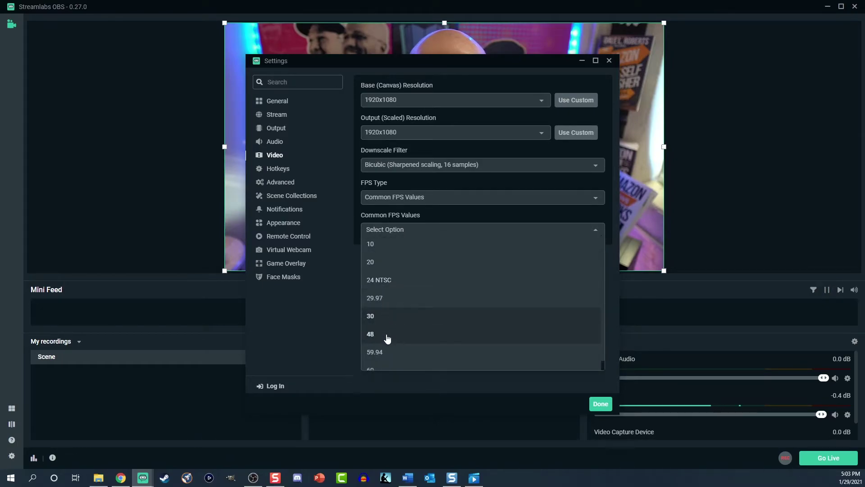
pyautogui.scroll(-1, 386, 338)
pyautogui.click(383, 360)
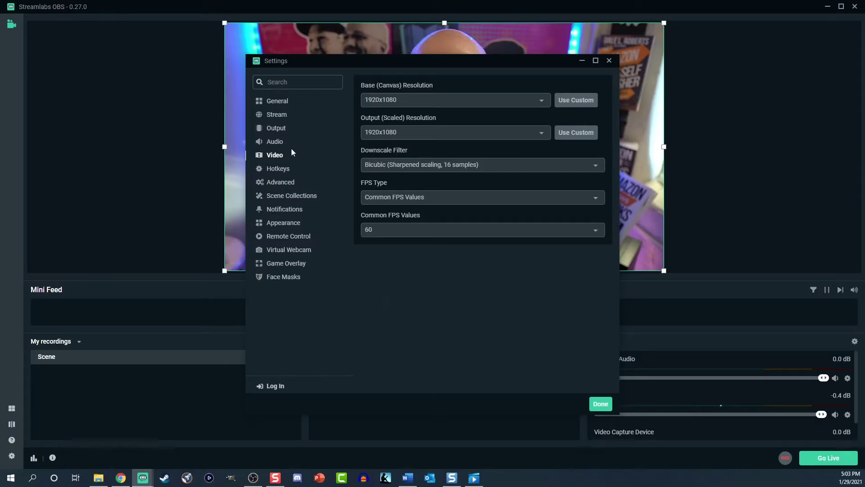
# - Leave the audio Sample Rate at 44.1khz after briefly trying 48khz
pyautogui.click(276, 142)
pyautogui.click(386, 100)
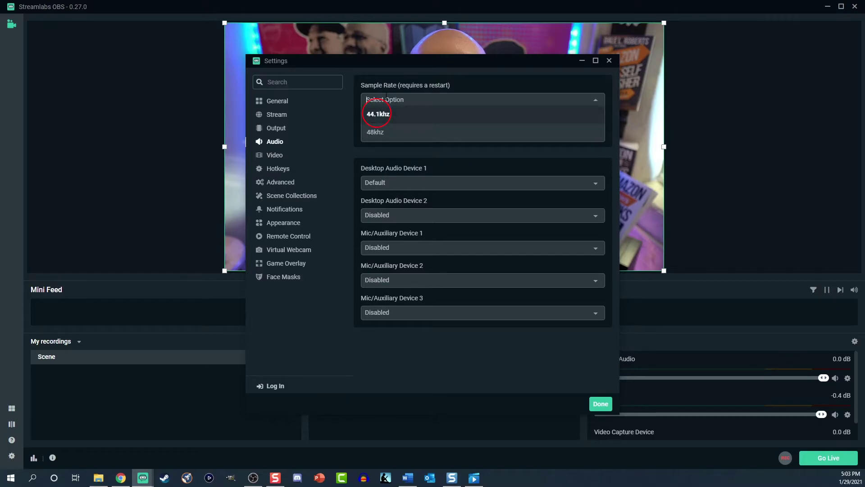
pyautogui.click(374, 133)
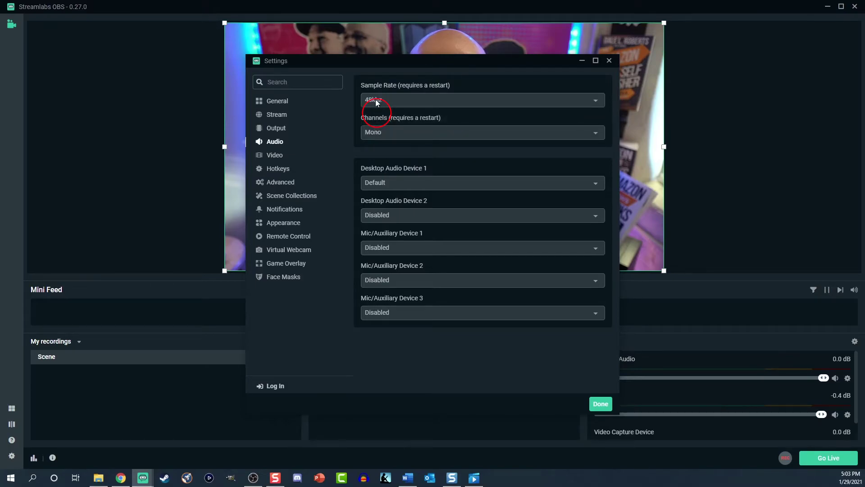
pyautogui.click(377, 101)
pyautogui.click(378, 116)
# - Set the recording path to the '2 Twitch Affiliate Tax Interview Why You MUST Do It or Else' folder
pyautogui.click(275, 130)
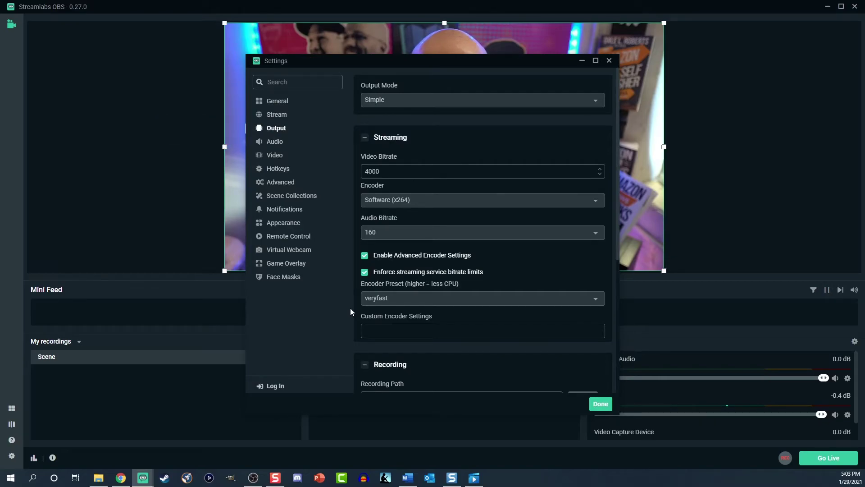
pyautogui.scroll(-2, 356, 316)
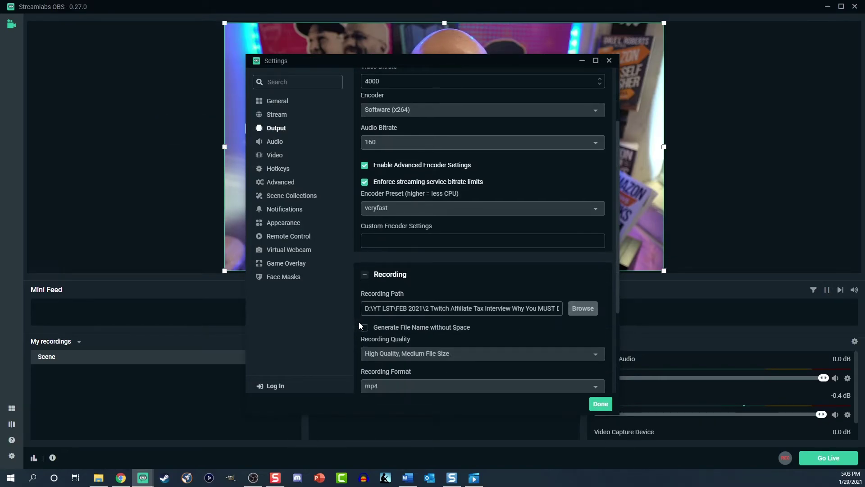
pyautogui.click(583, 314)
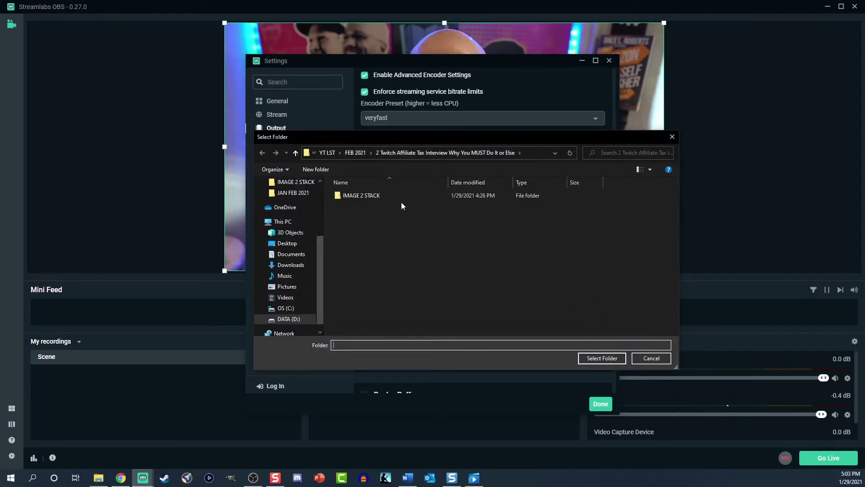
pyautogui.click(355, 152)
pyautogui.doubleClick(374, 206)
pyautogui.click(597, 356)
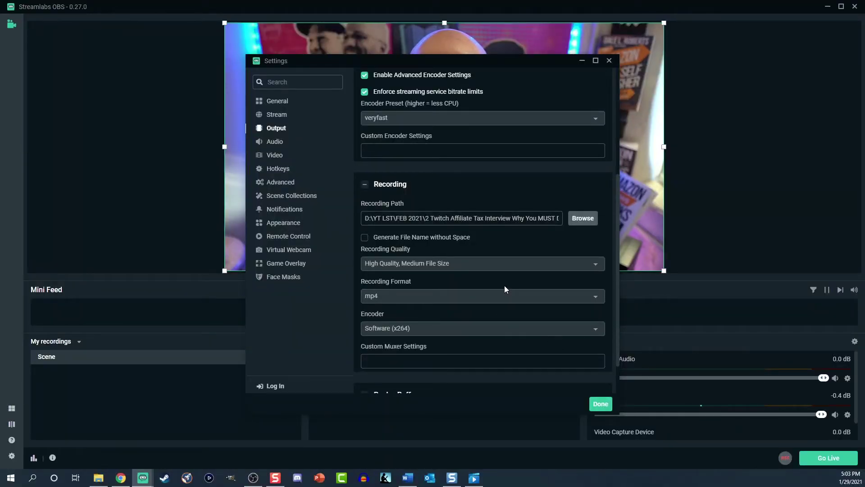
pyautogui.click(505, 265)
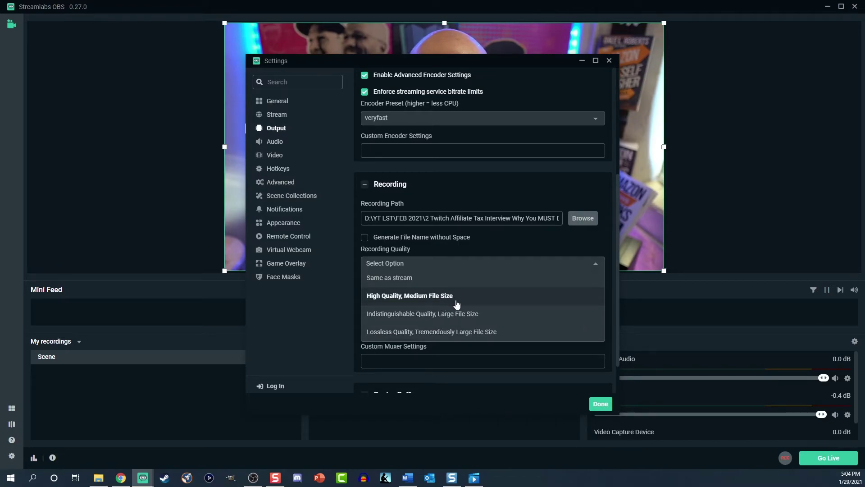
pyautogui.click(504, 295)
pyautogui.click(599, 263)
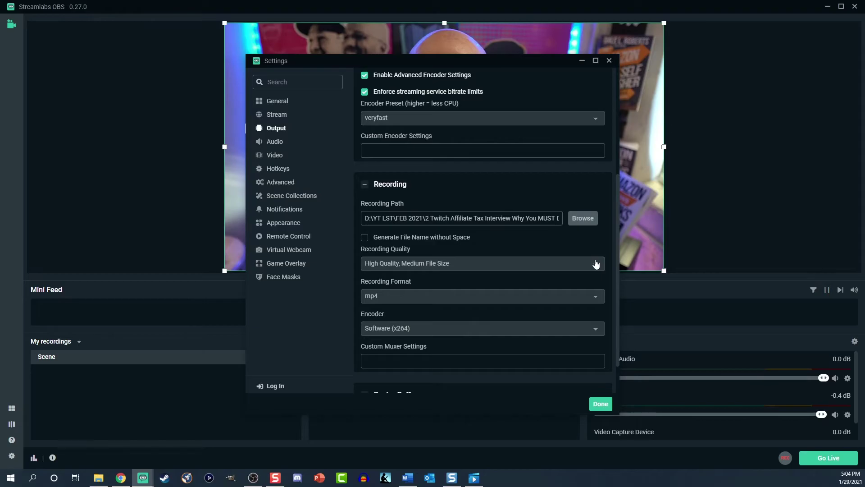
pyautogui.click(496, 296)
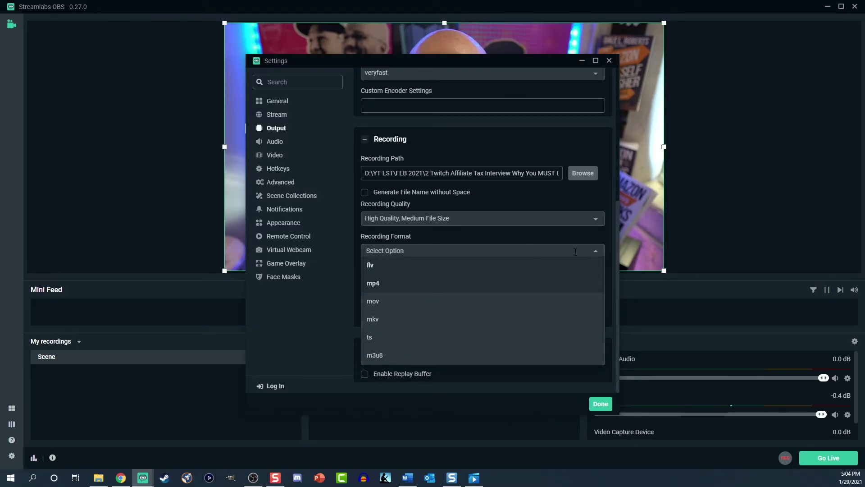
pyautogui.click(600, 252)
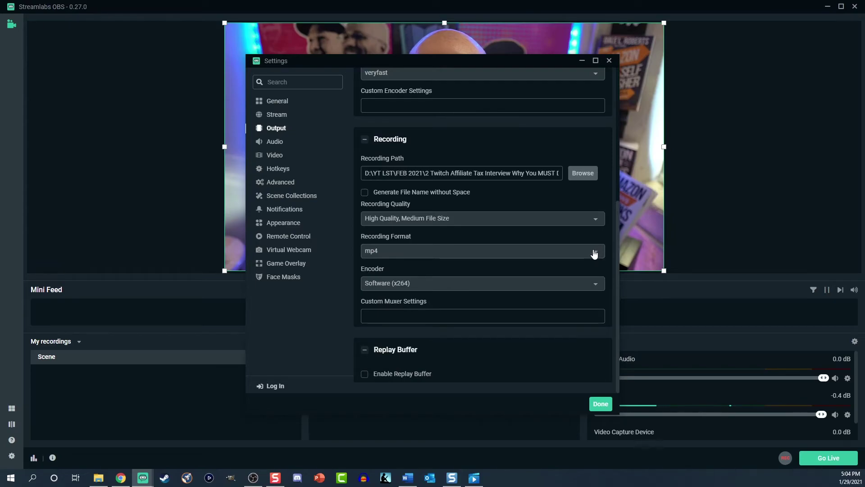
pyautogui.click(484, 284)
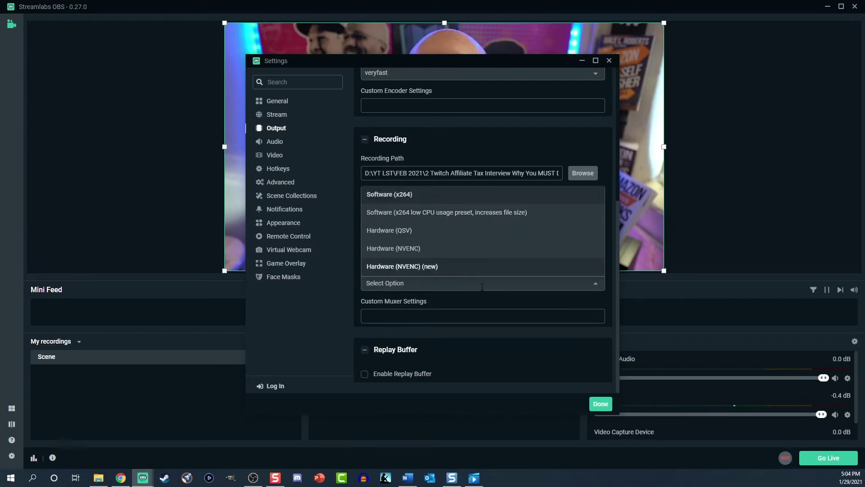
pyautogui.click(597, 291)
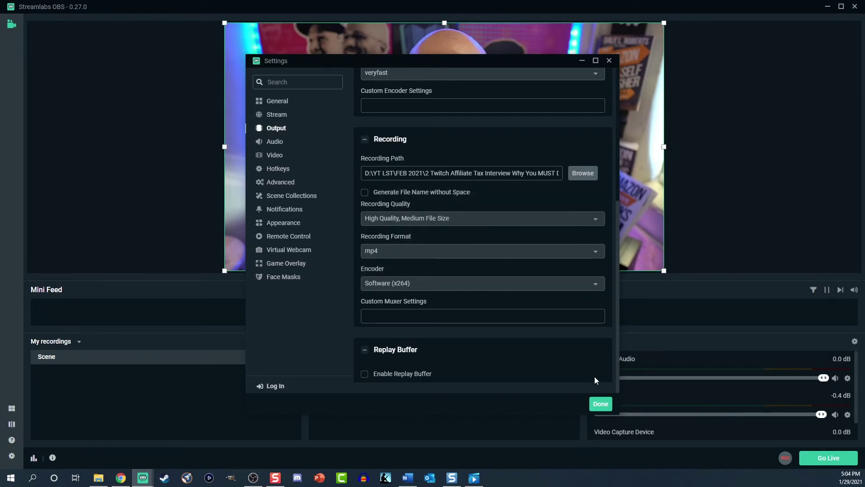
# - Close Settings, then record a few-second test clip and stop it
pyautogui.click(599, 403)
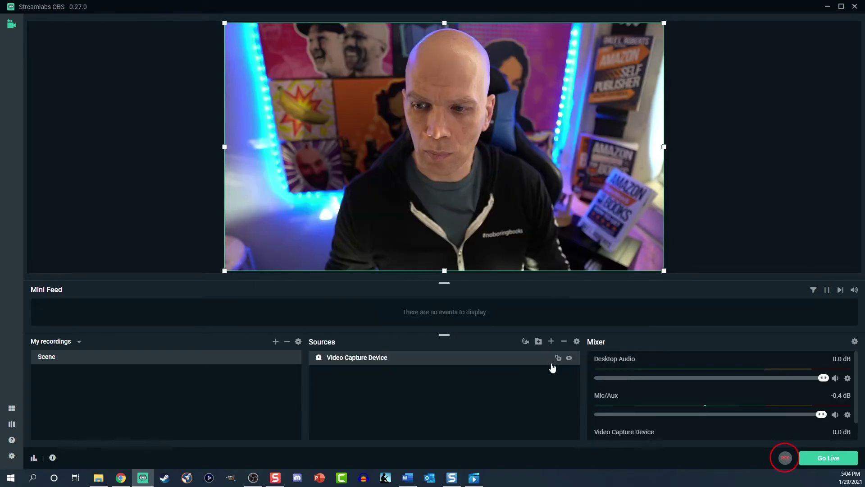
pyautogui.click(778, 458)
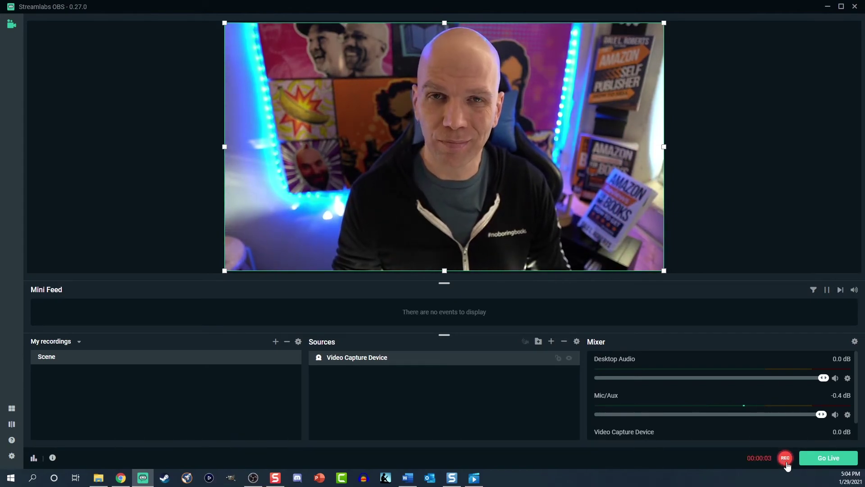
pyautogui.click(784, 460)
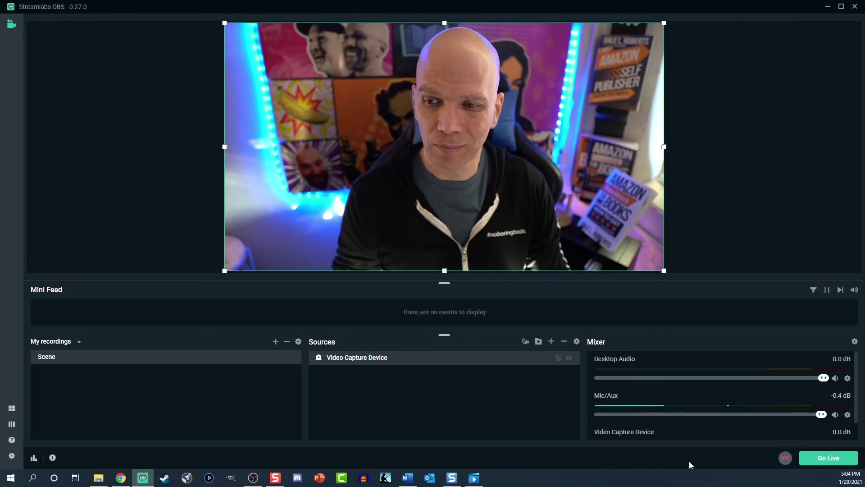